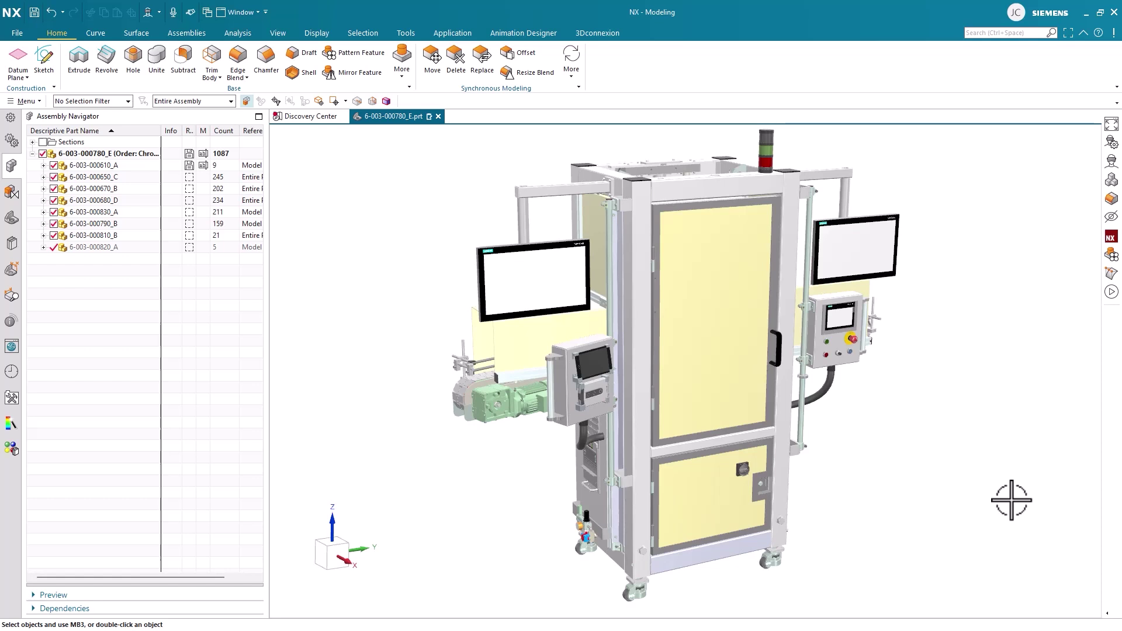
Confirm the Immersive Preferences with Live Updates on and Merge Components by Material off.
click(318, 34)
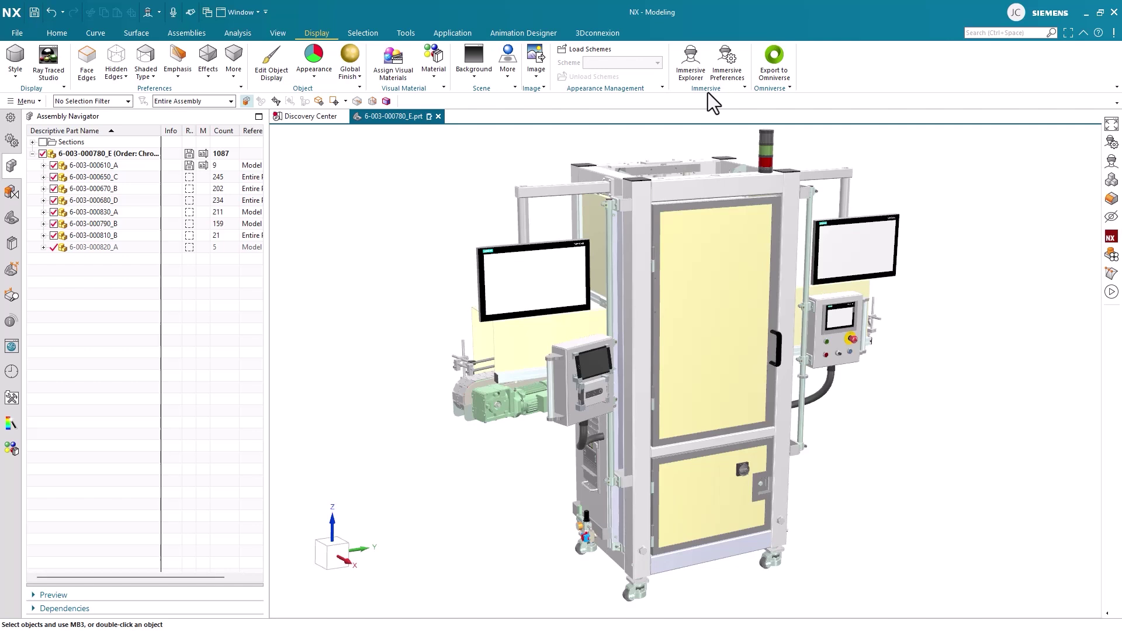
click(727, 60)
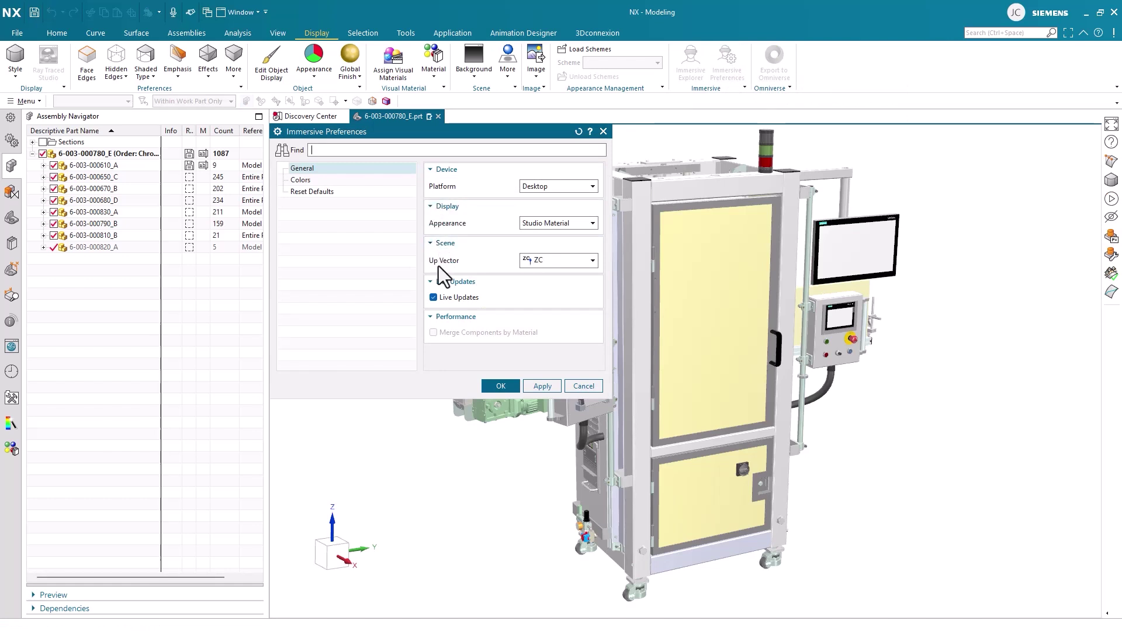
mouse_move(463, 303)
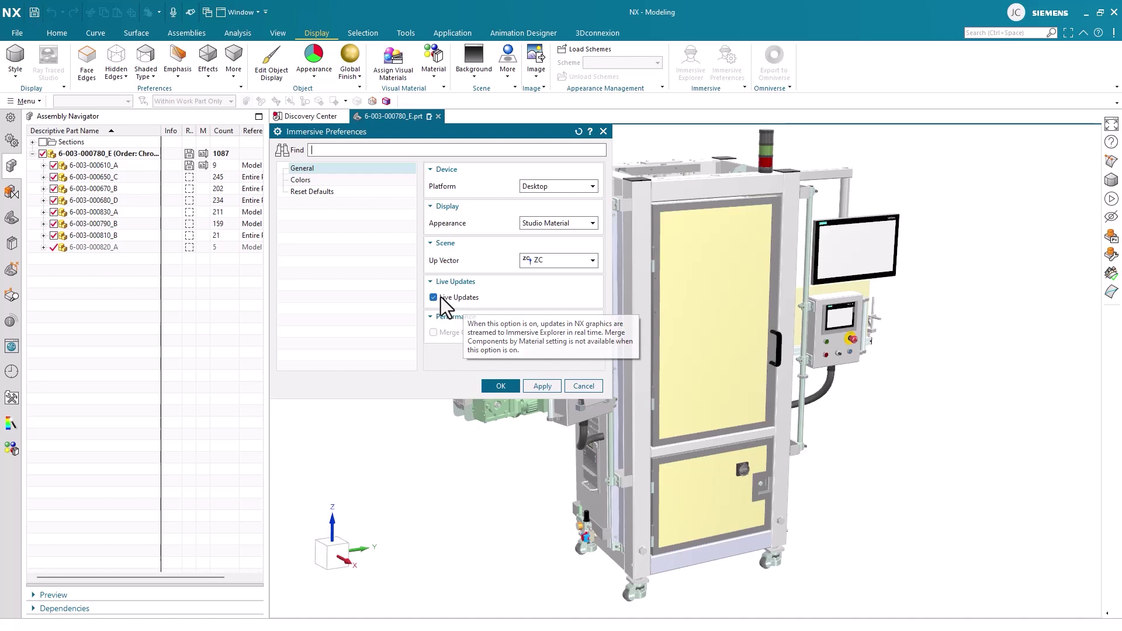
click(440, 297)
click(442, 332)
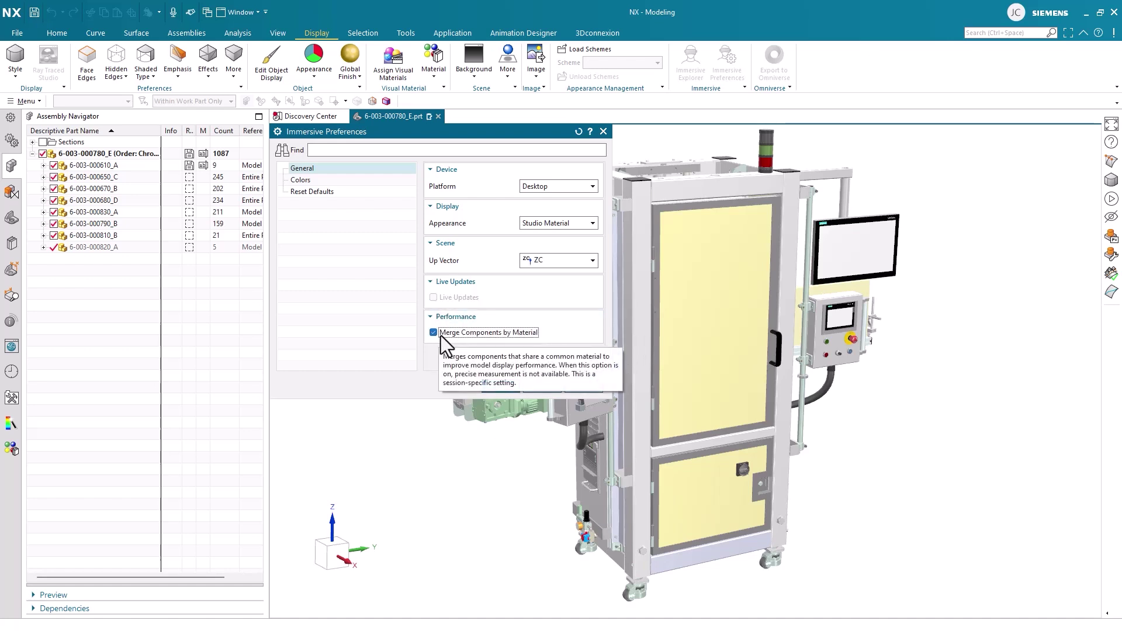
click(439, 334)
click(440, 298)
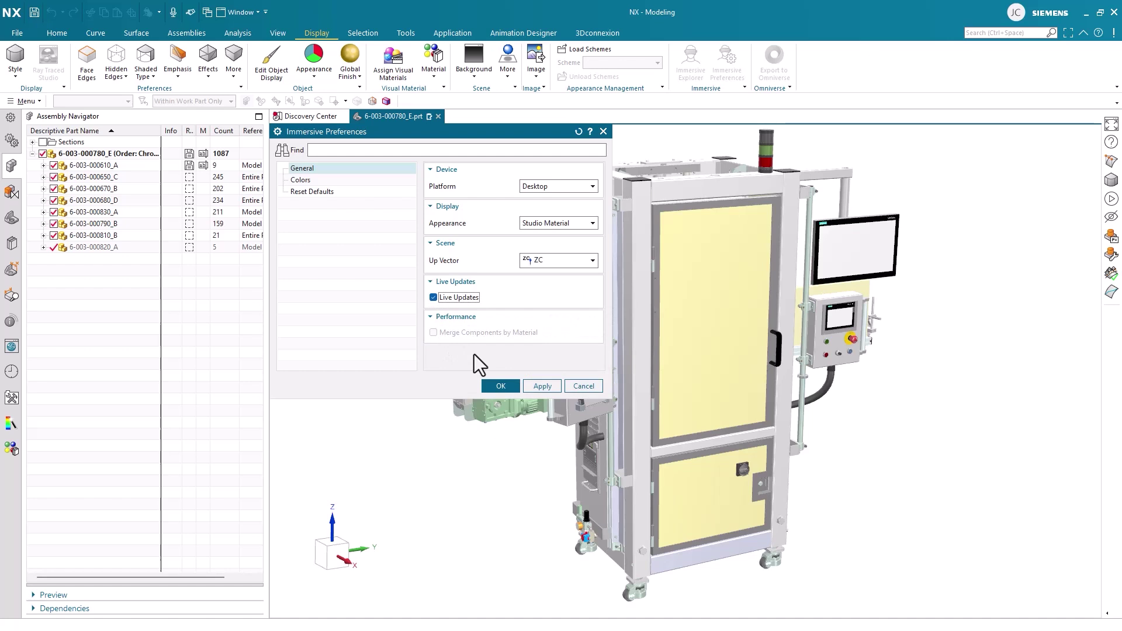
click(500, 387)
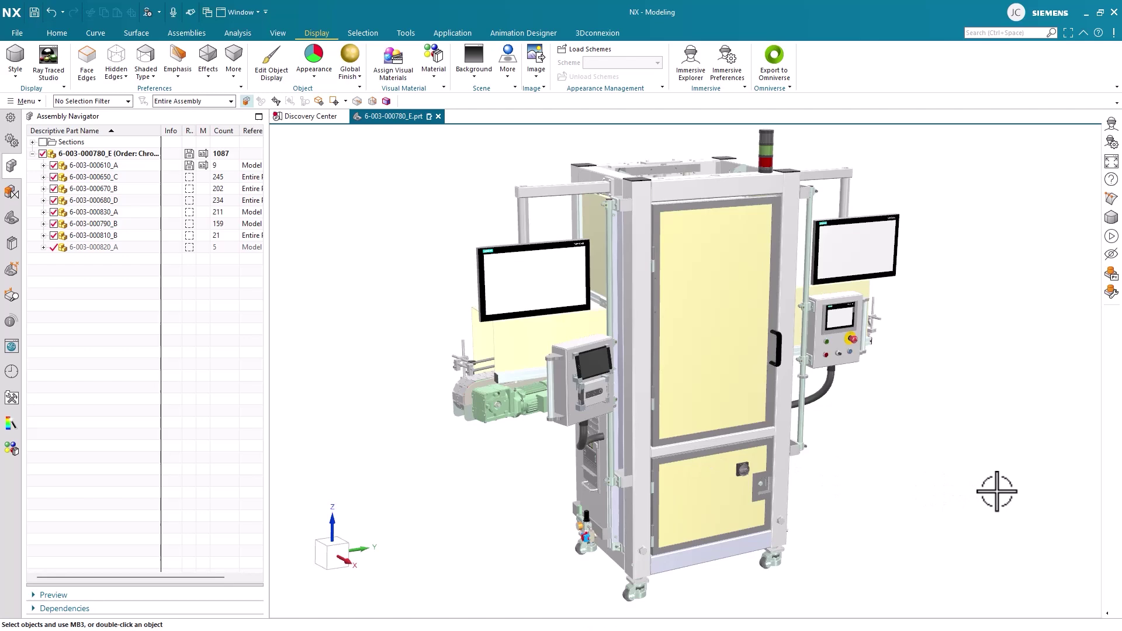
Launch Immersive Explorer for the assembly, and show and dismiss its desktop controls help.
click(690, 64)
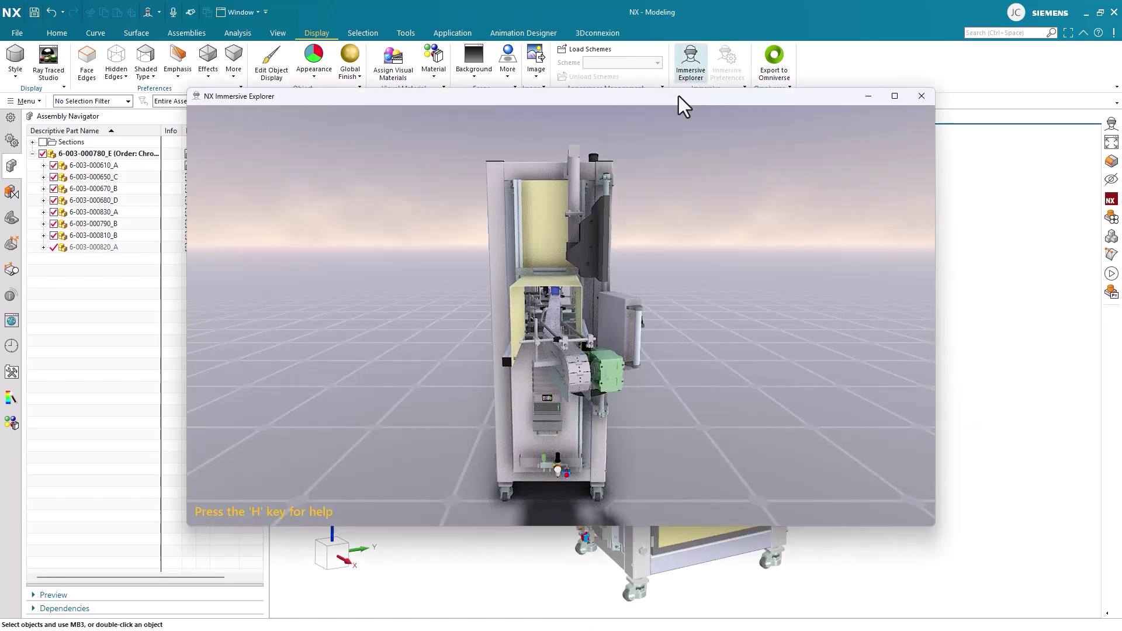
middle_drag(721, 359, 396, 384)
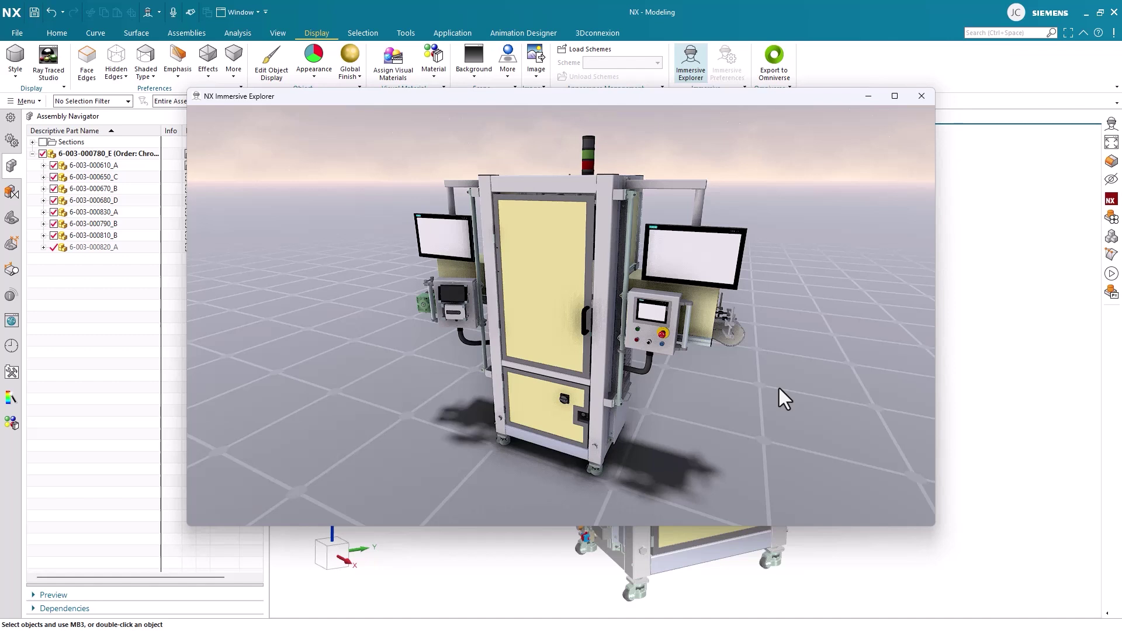
key(h)
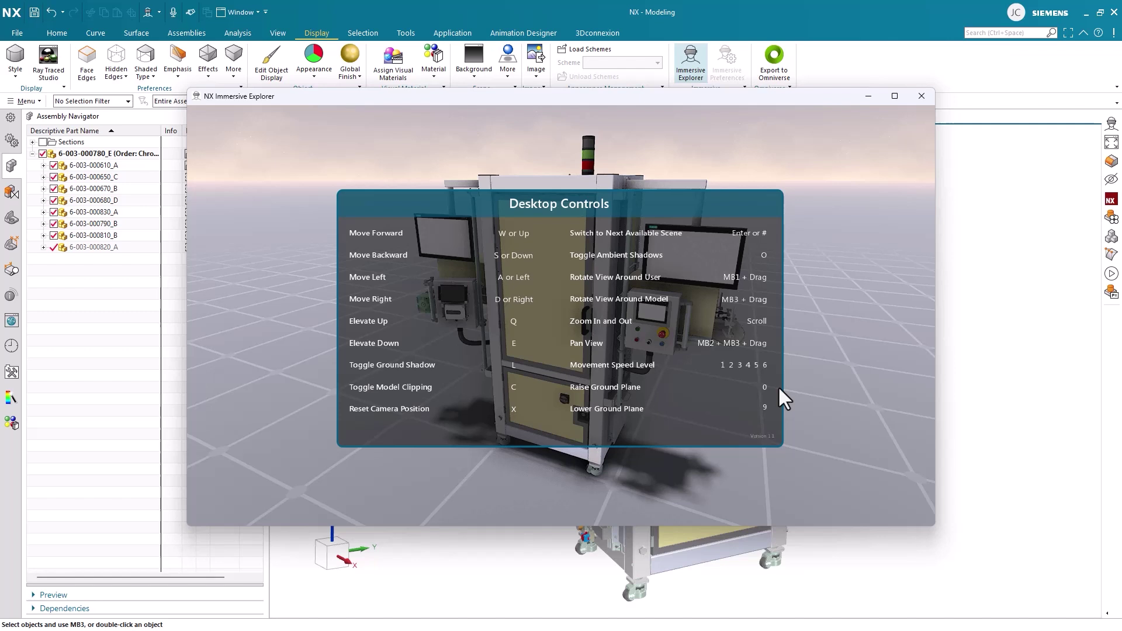
key(h)
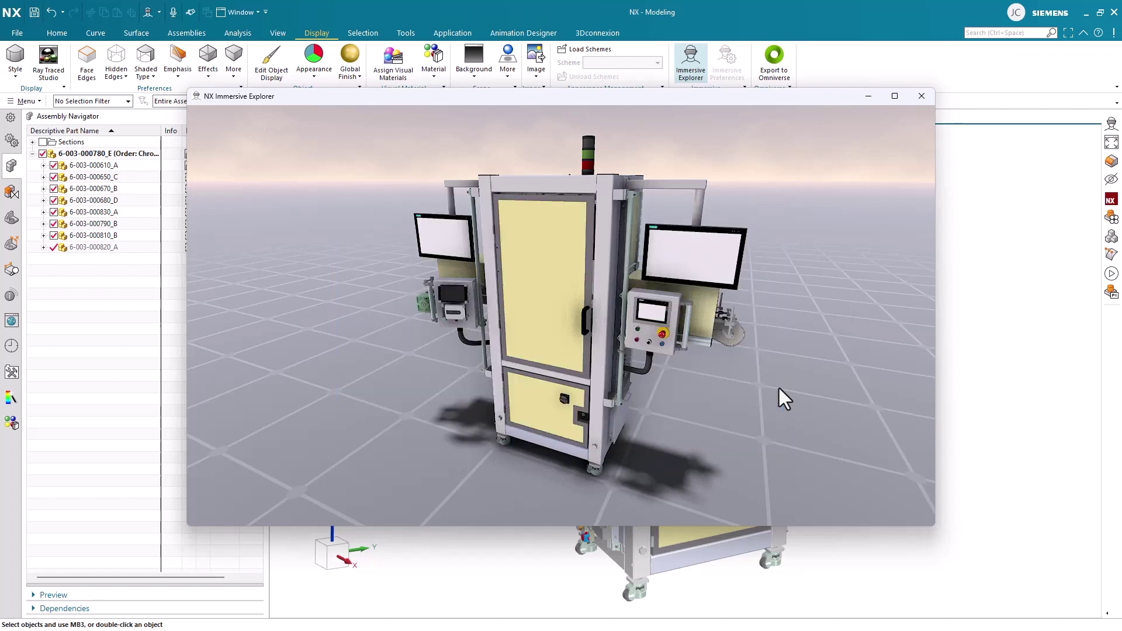
Examine the machine in Immersive Explorer from closer, farther, sideways, raised and lowered viewpoints.
scroll(780, 388, up, 5)
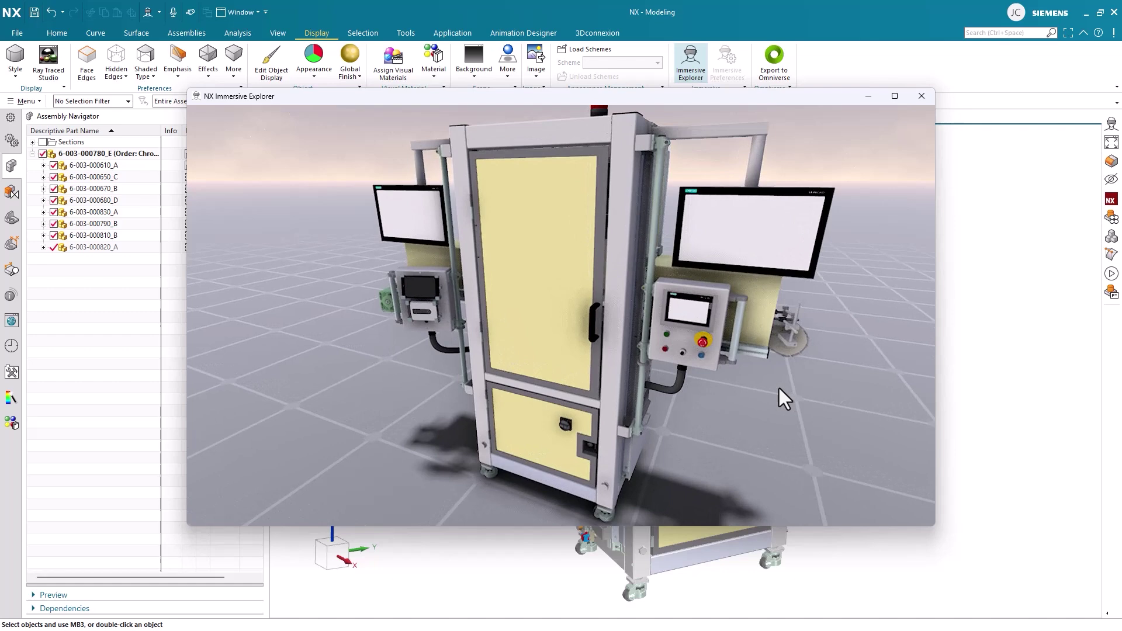
scroll(780, 388, down, 4)
key(d)
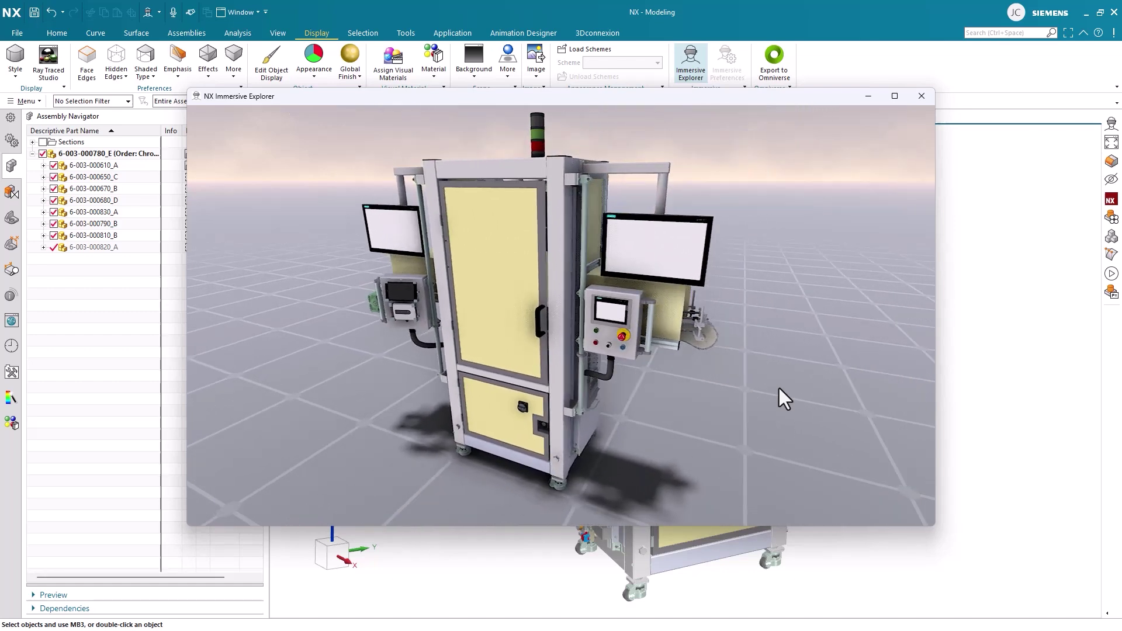
key(a)
key(a)
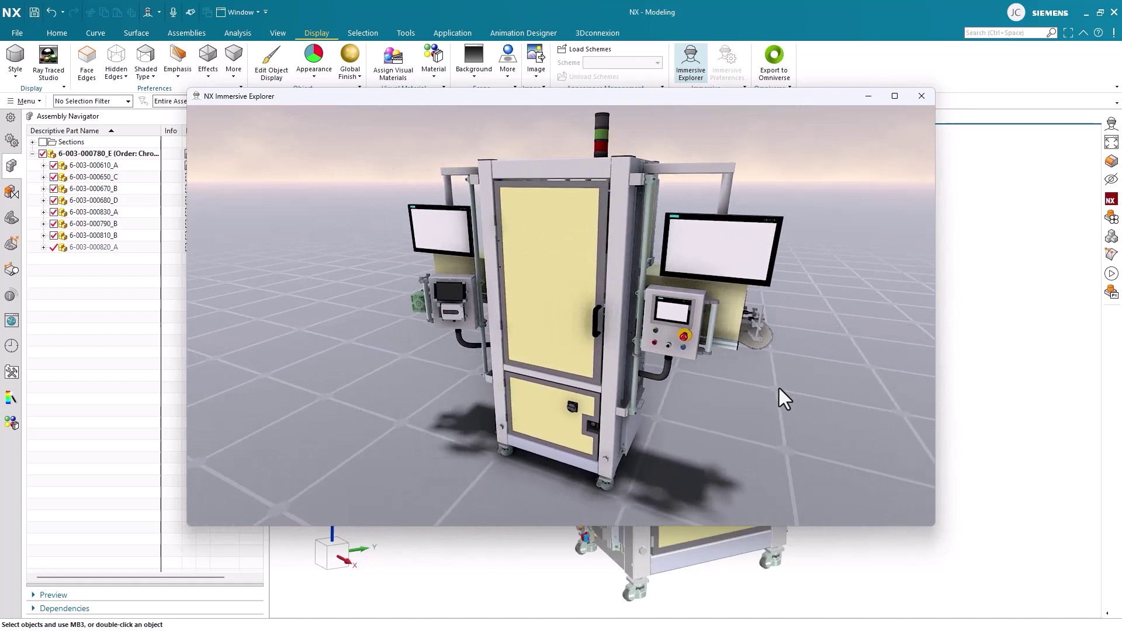
key(e)
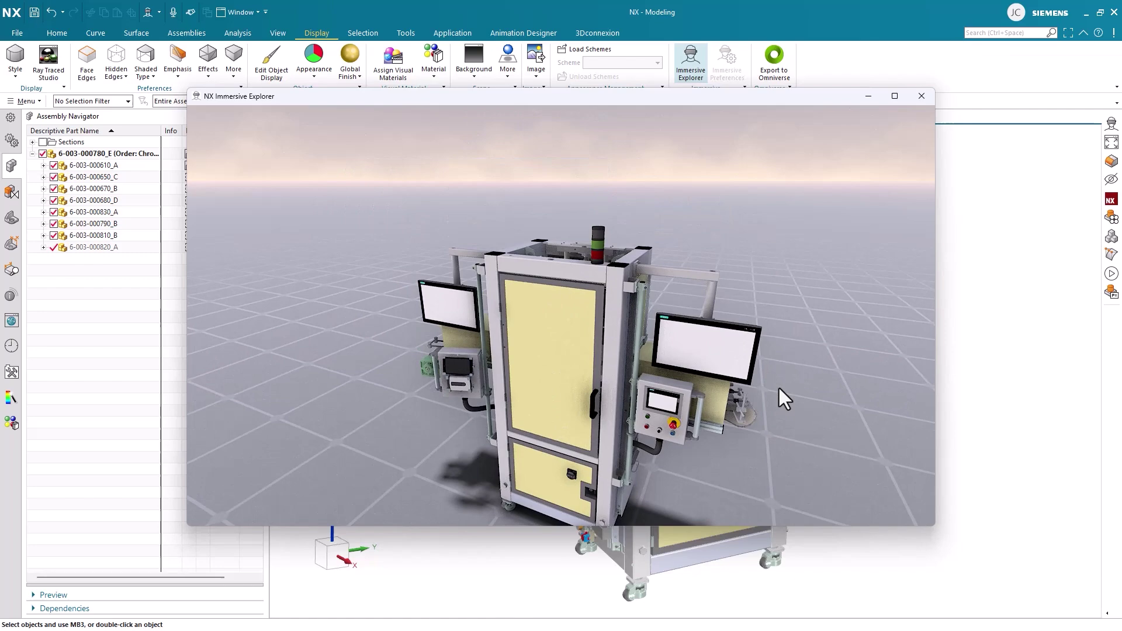
key(q)
key(w)
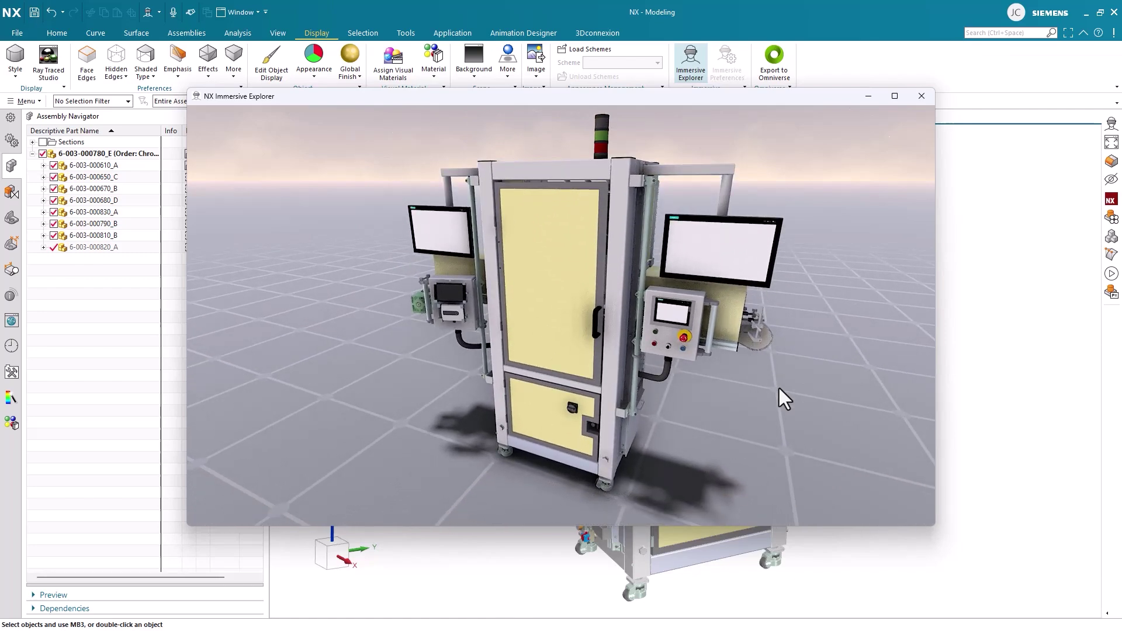
Switch the immersive scene from the open grid floor to the industrial hall environment.
key(space)
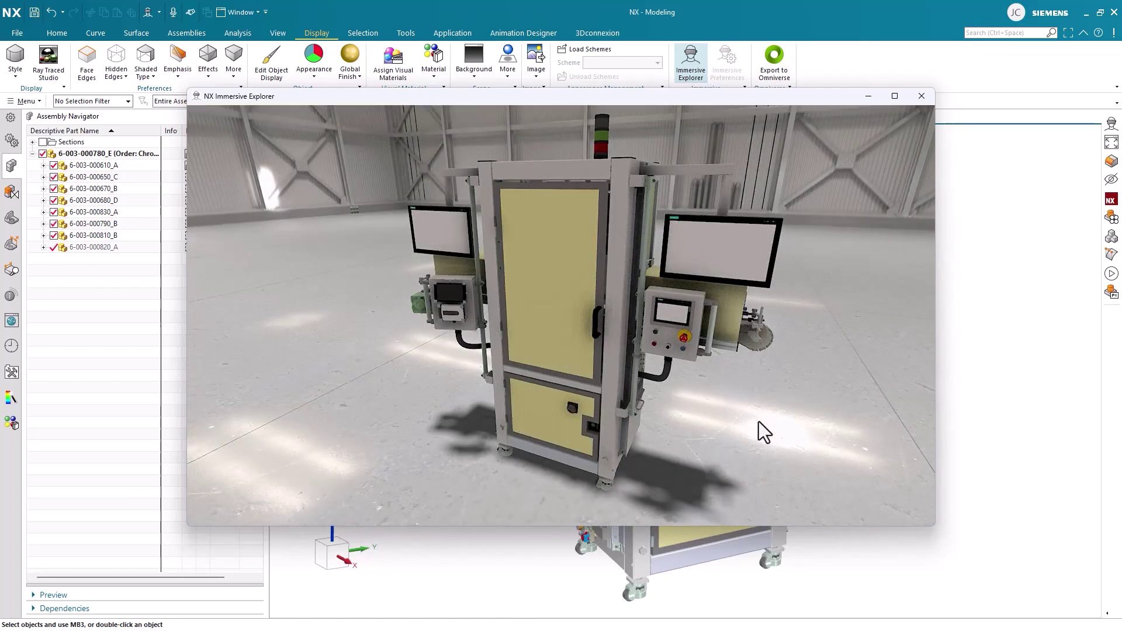
mouse_move(759, 422)
middle_down()
mouse_move(876, 283)
mouse_move(772, 337)
mouse_move(752, 415)
middle_up()
scroll(583, 332, down, 2)
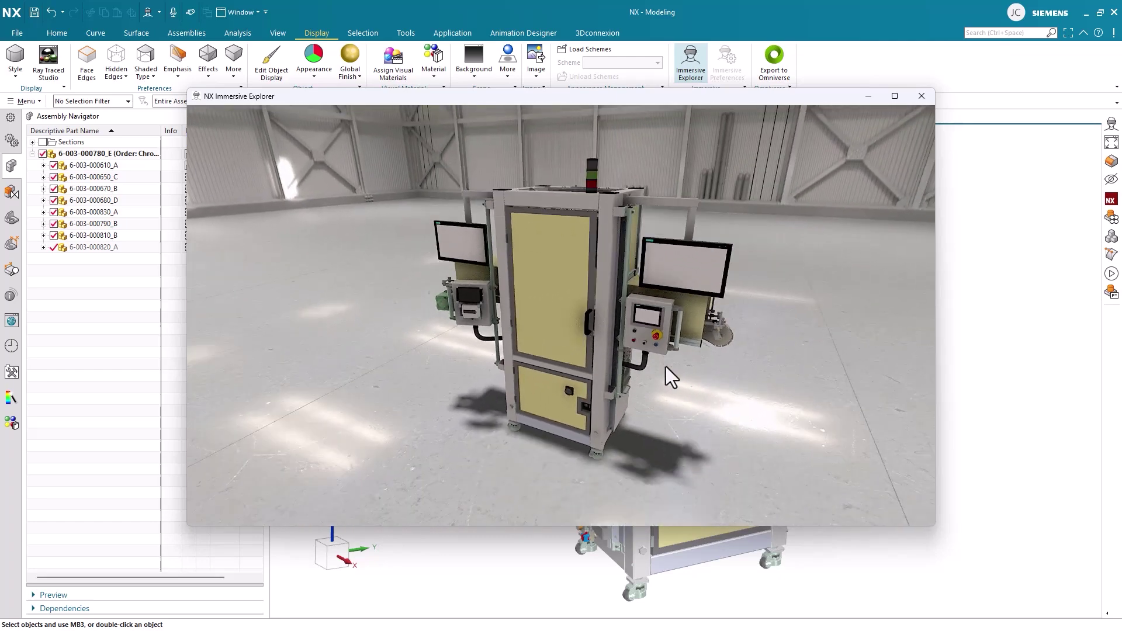
Arrange the modeling and Immersive Explorer windows side by side and narrow the Assembly Navigator to enlarge the model view.
drag(641, 100, 1113, 186)
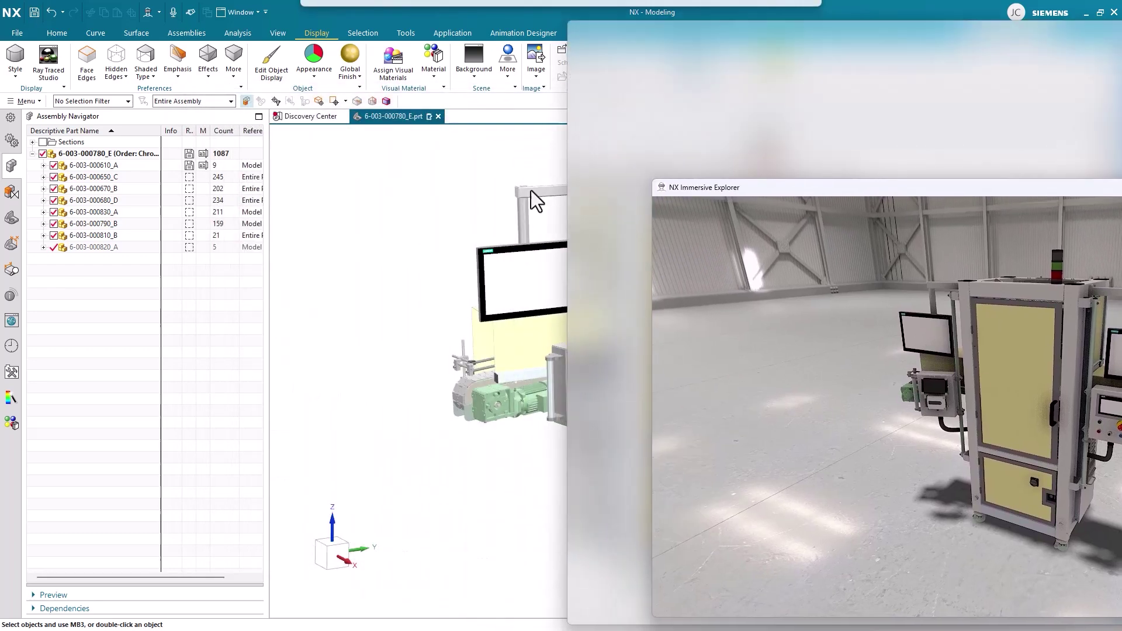
click(286, 361)
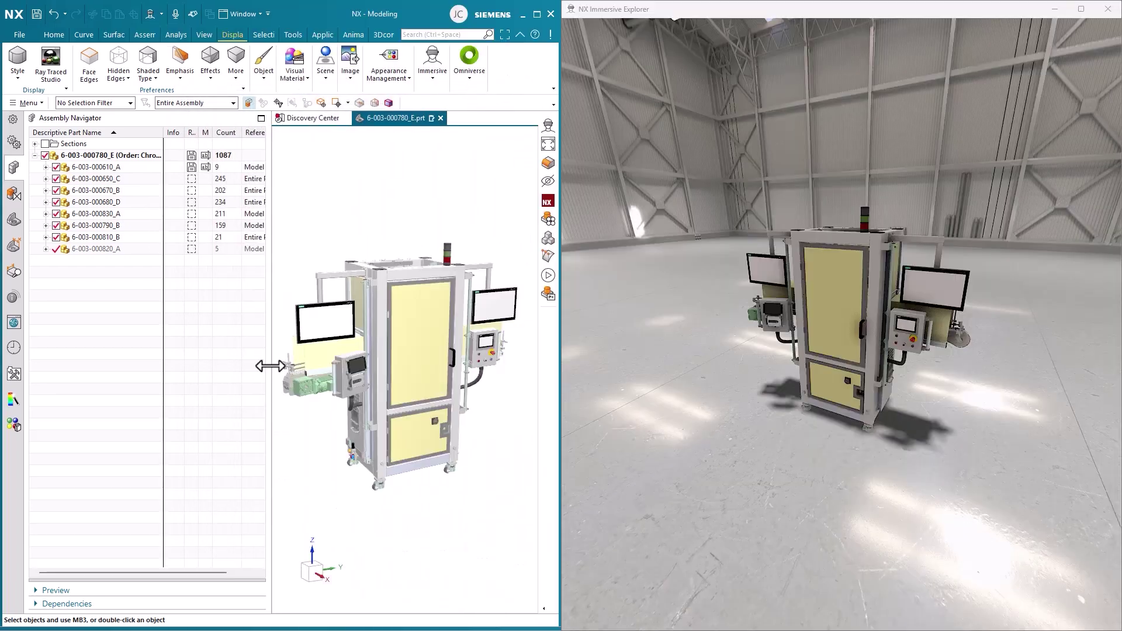
drag(271, 366, 187, 362)
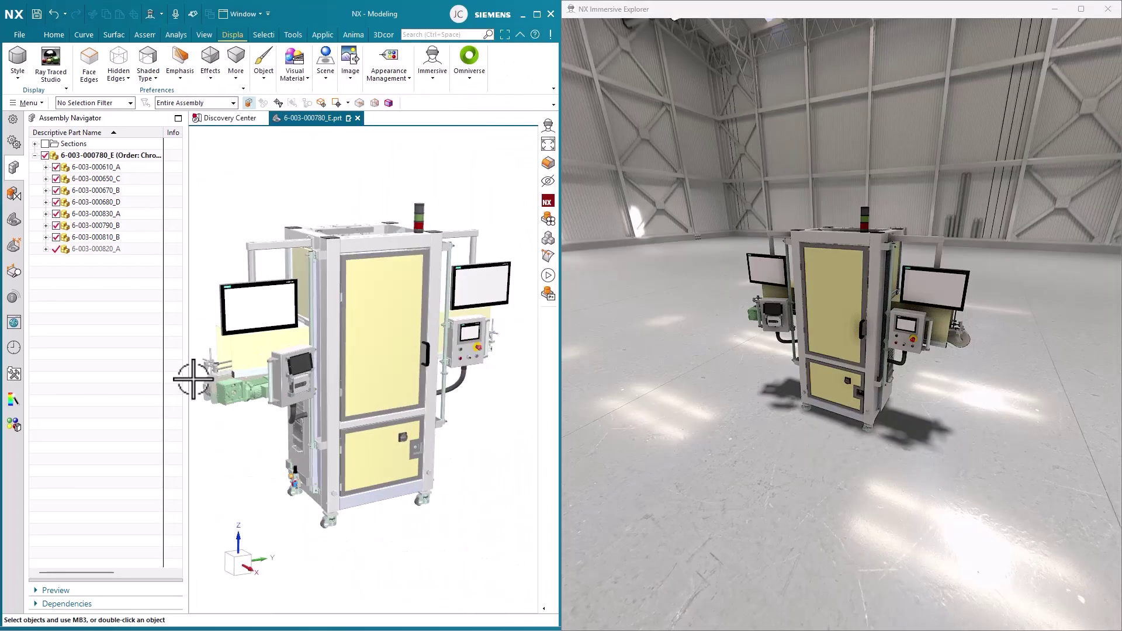
scroll(875, 282, up, 5)
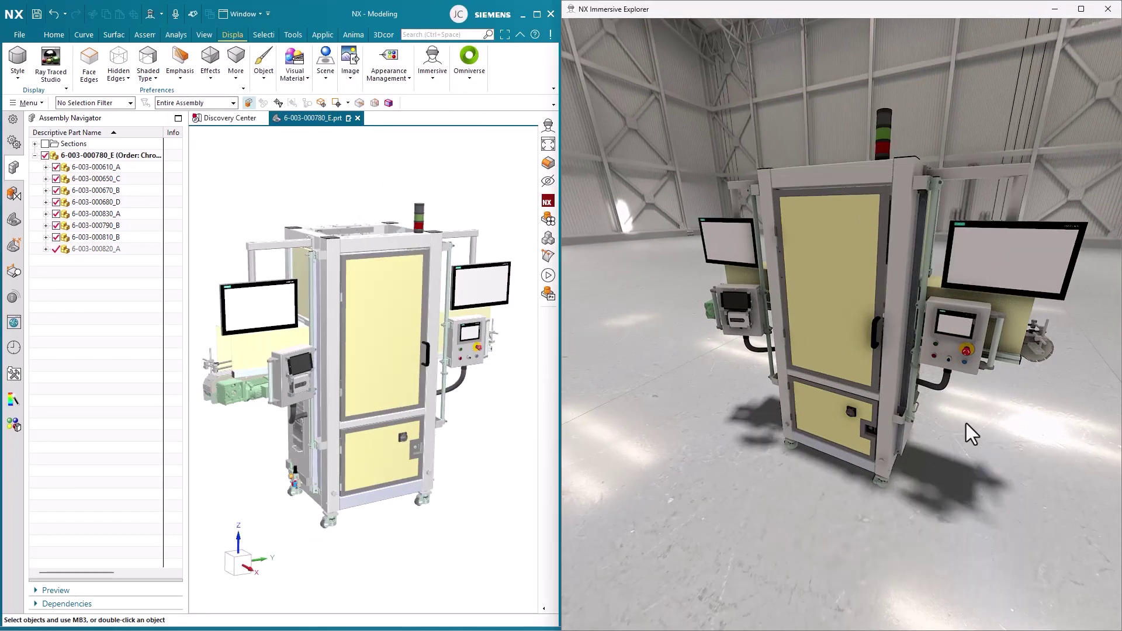
drag(966, 424, 923, 464)
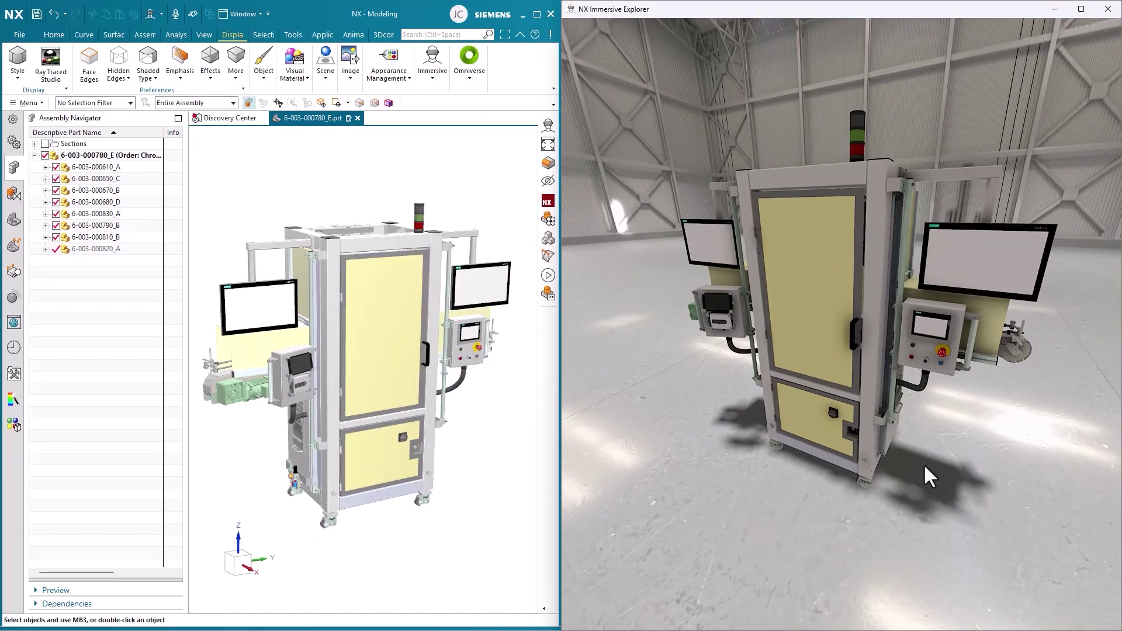
click(86, 166)
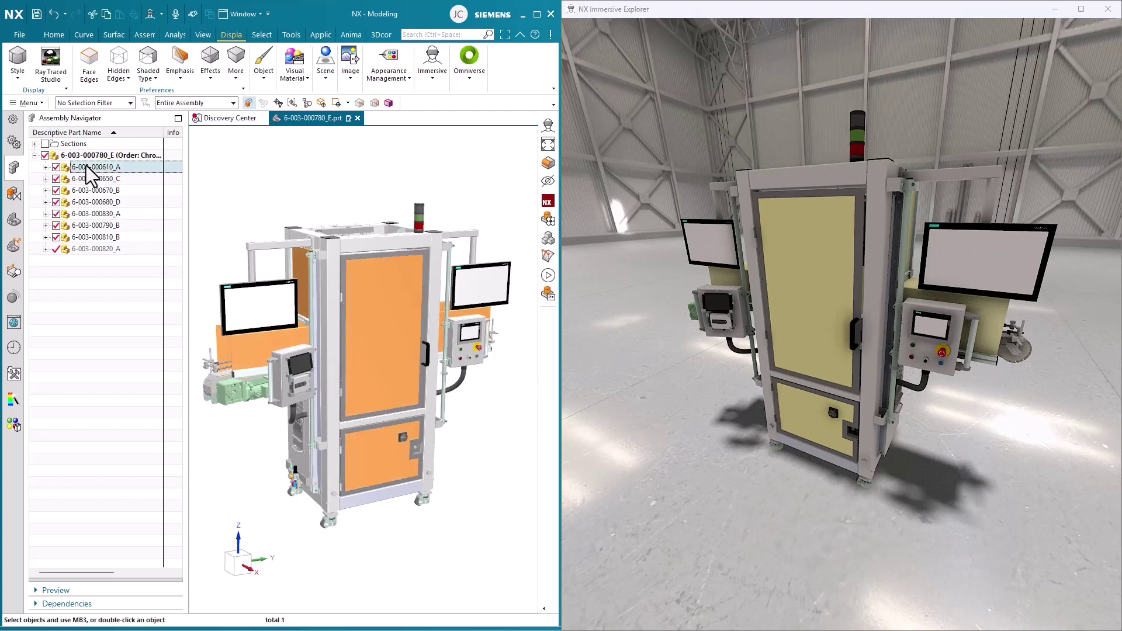
click(15, 426)
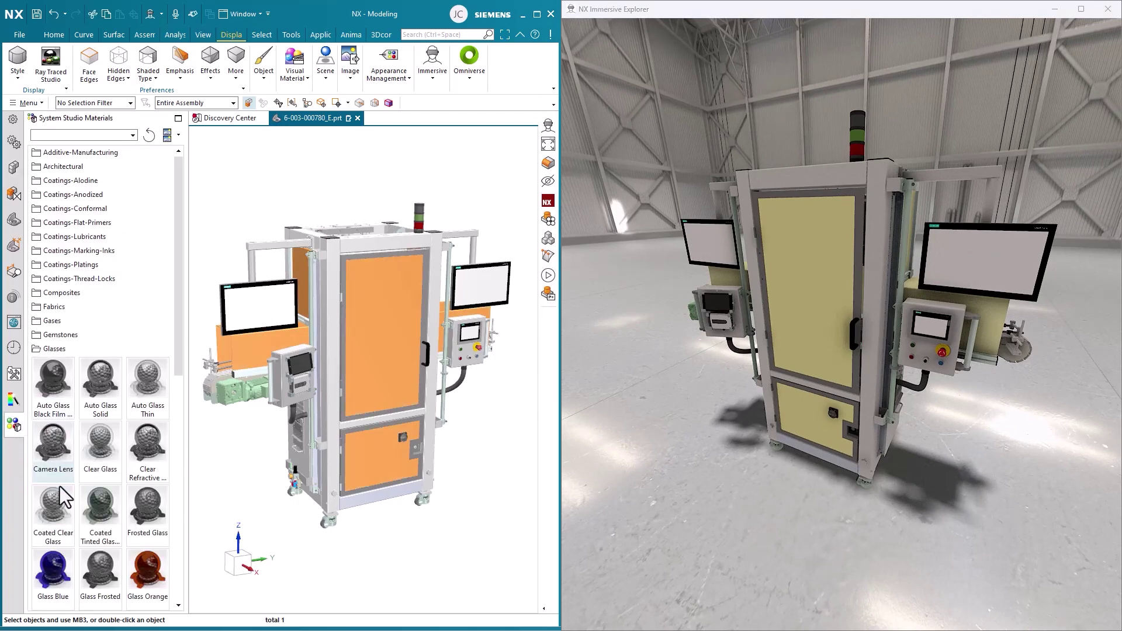
double_click(121, 463)
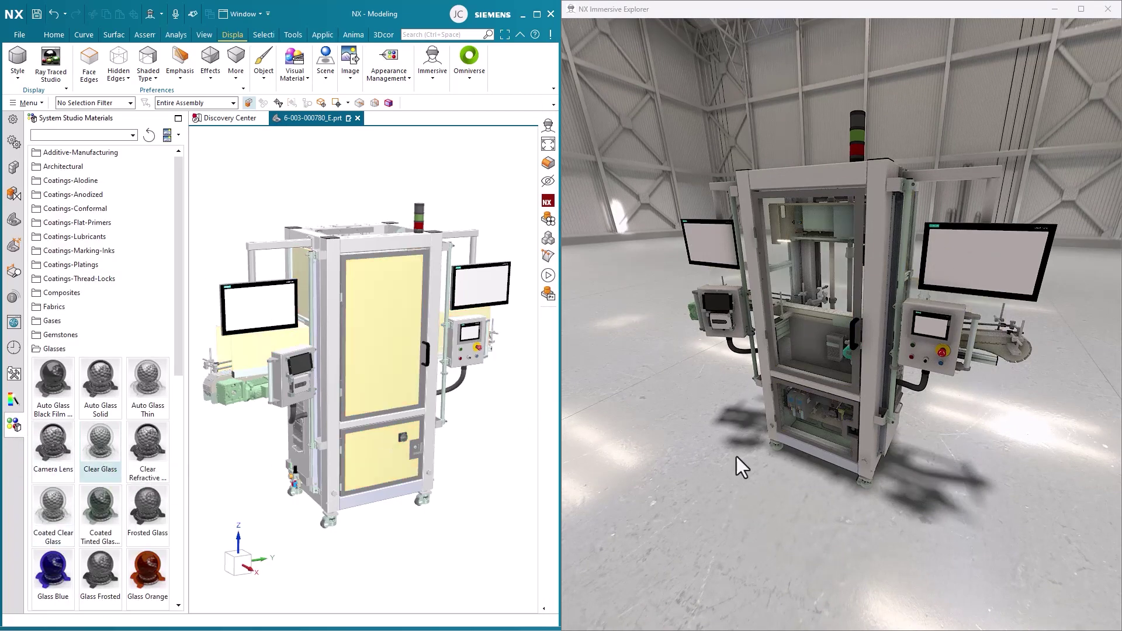
middle_drag(836, 430, 784, 281)
scroll(784, 281, up, 3)
scroll(770, 249, up, 3)
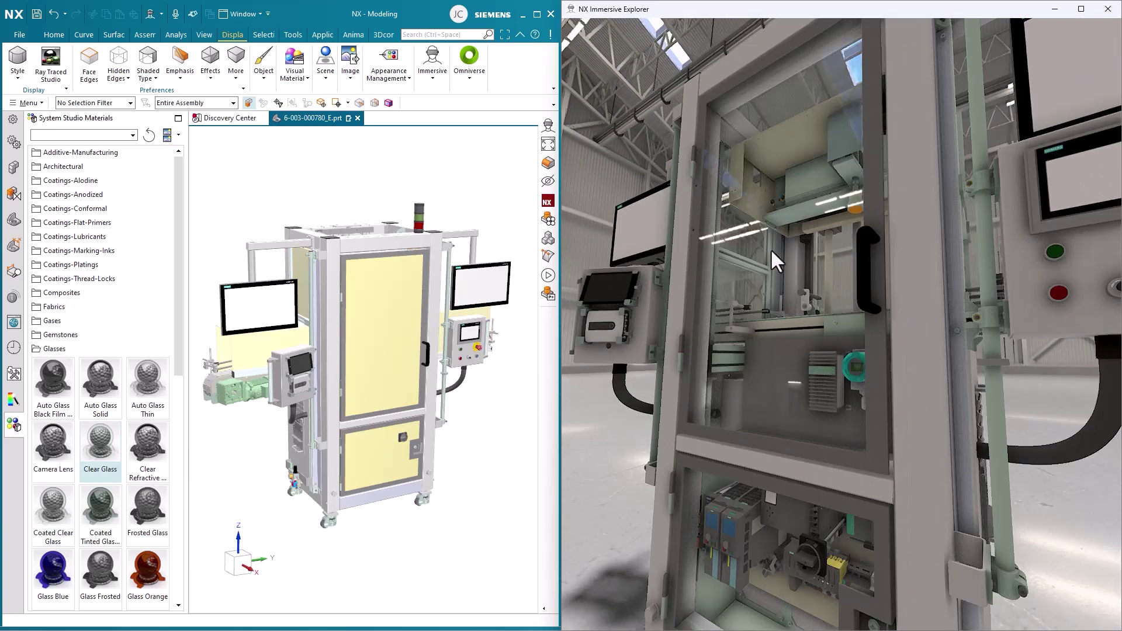
middle_drag(606, 445, 584, 469)
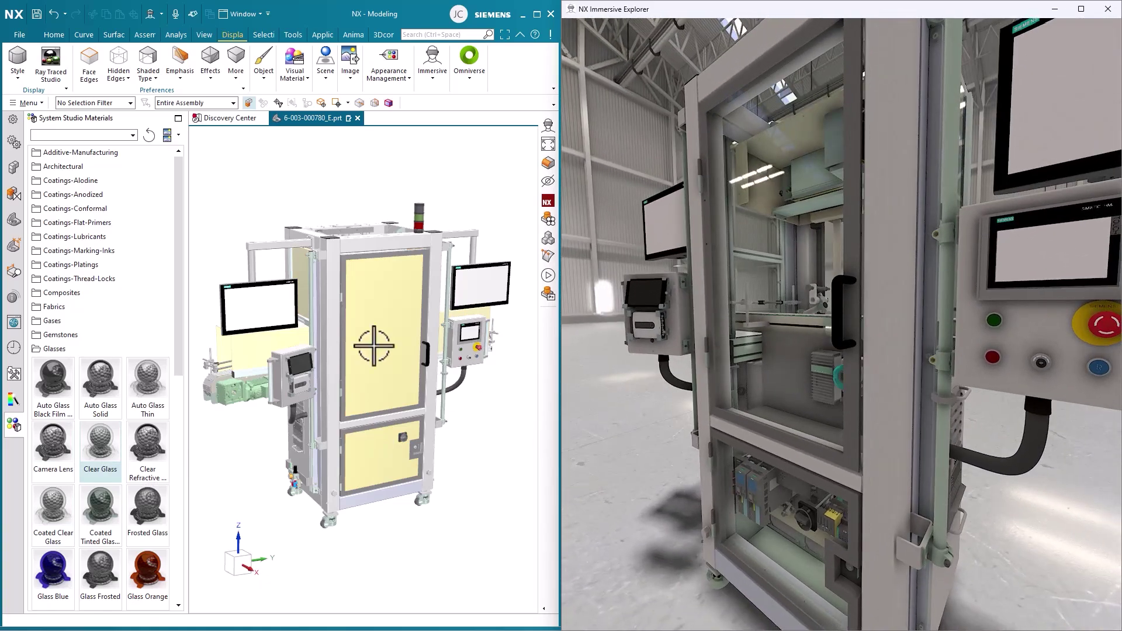
click(13, 167)
click(46, 167)
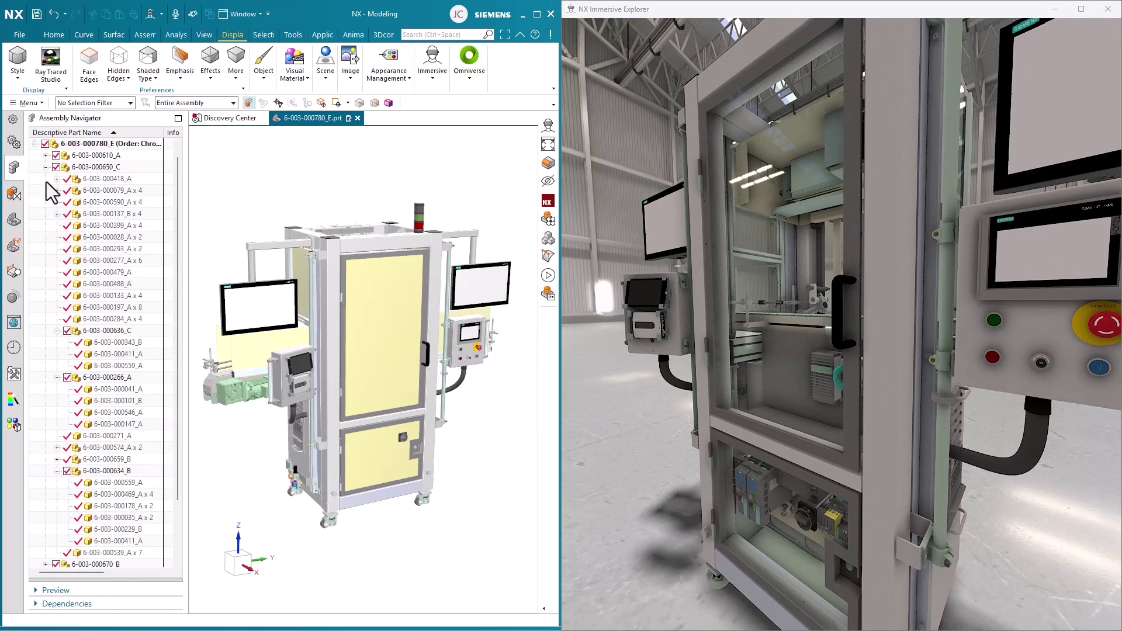
click(99, 179)
click(13, 423)
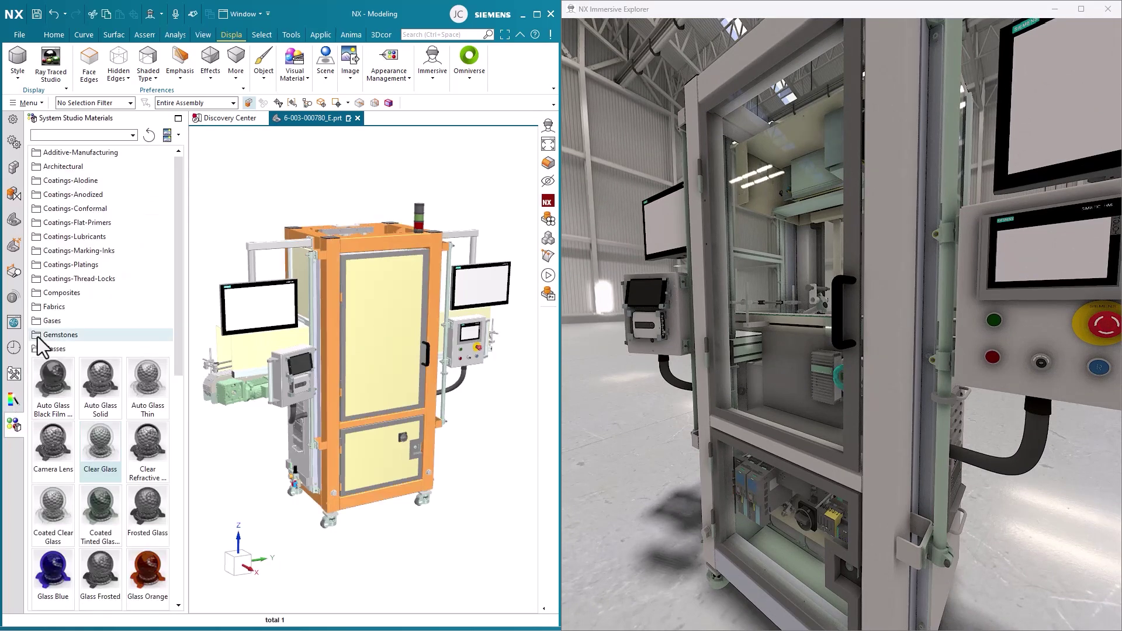
click(54, 349)
click(52, 447)
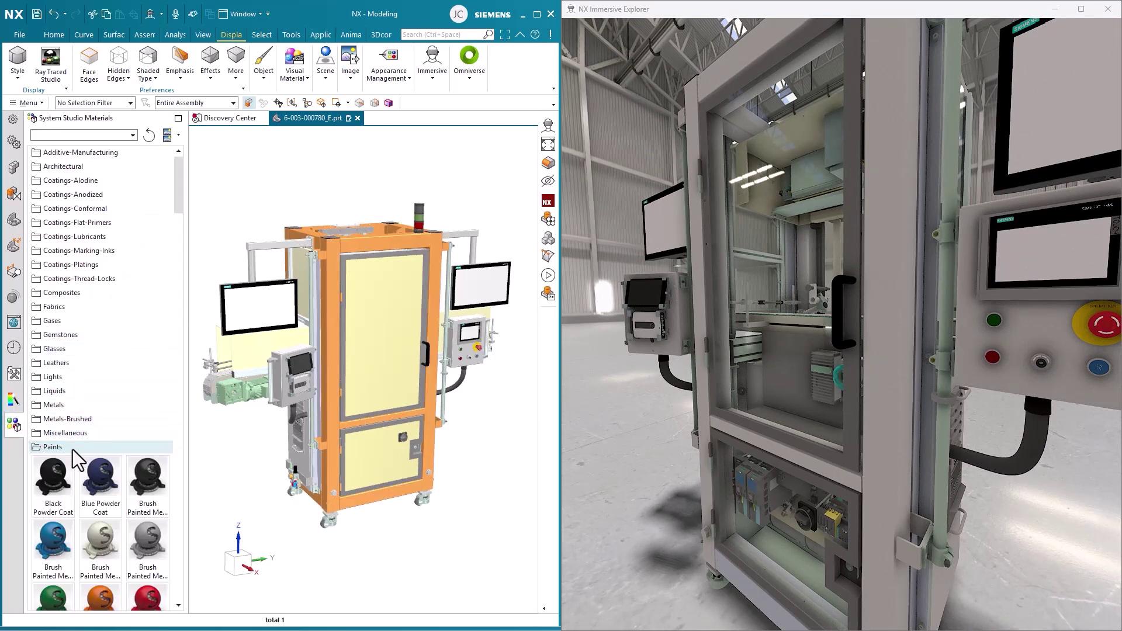
double_click(53, 544)
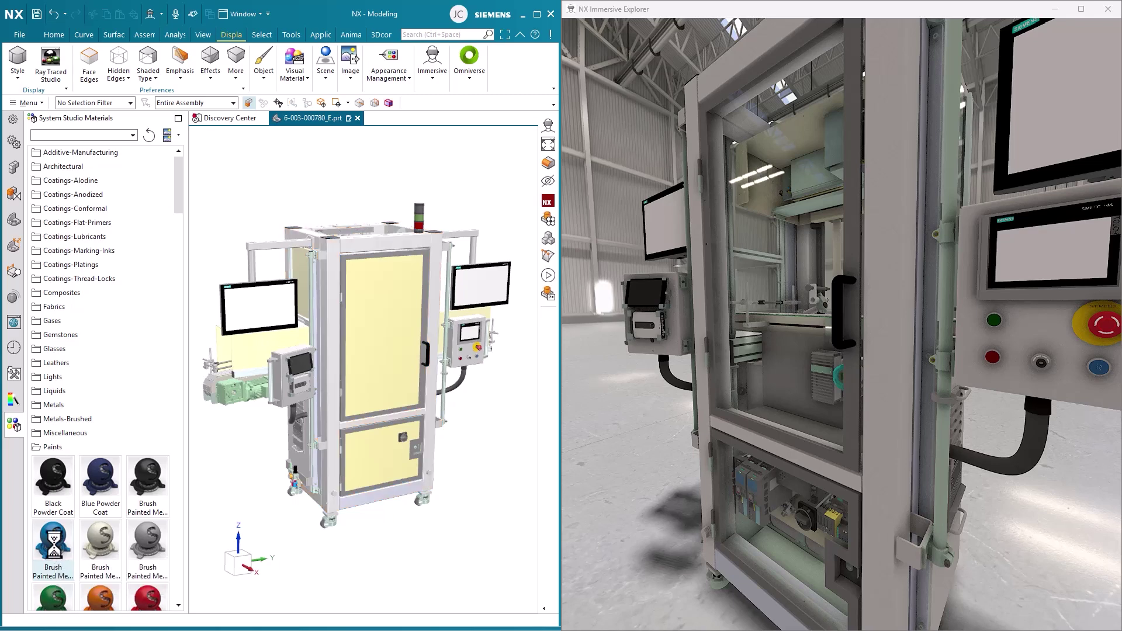
Inspect the painted frame and door handle area up close and the whole machine in Immersive Explorer.
scroll(816, 361, up, 5)
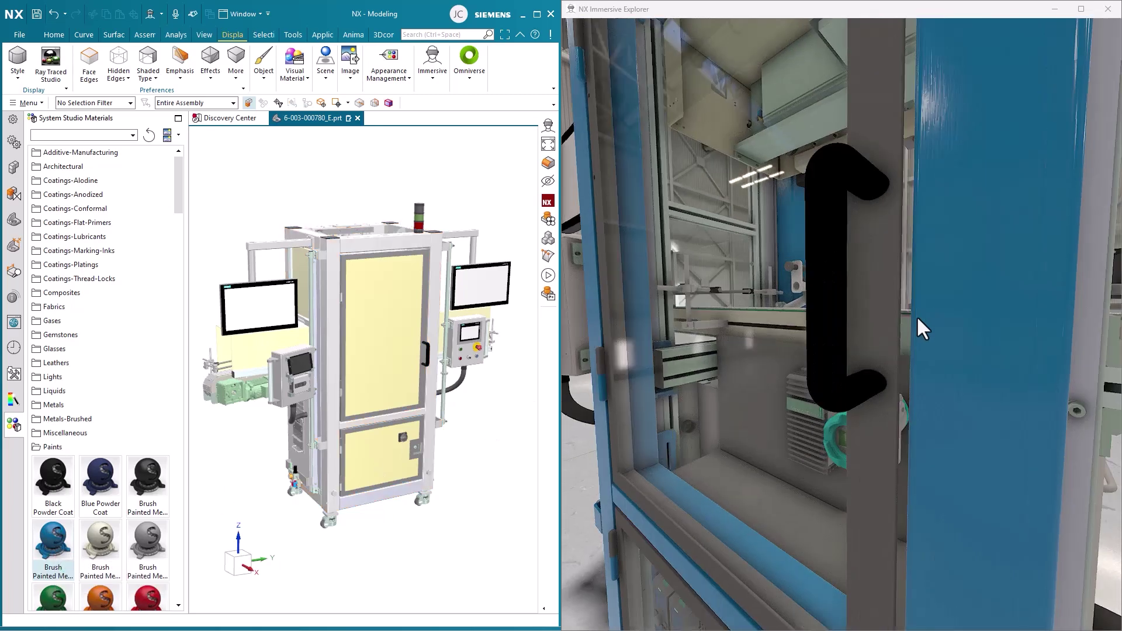
middle_drag(584, 433, 603, 387)
drag(602, 384, 657, 475)
scroll(657, 475, down, 5)
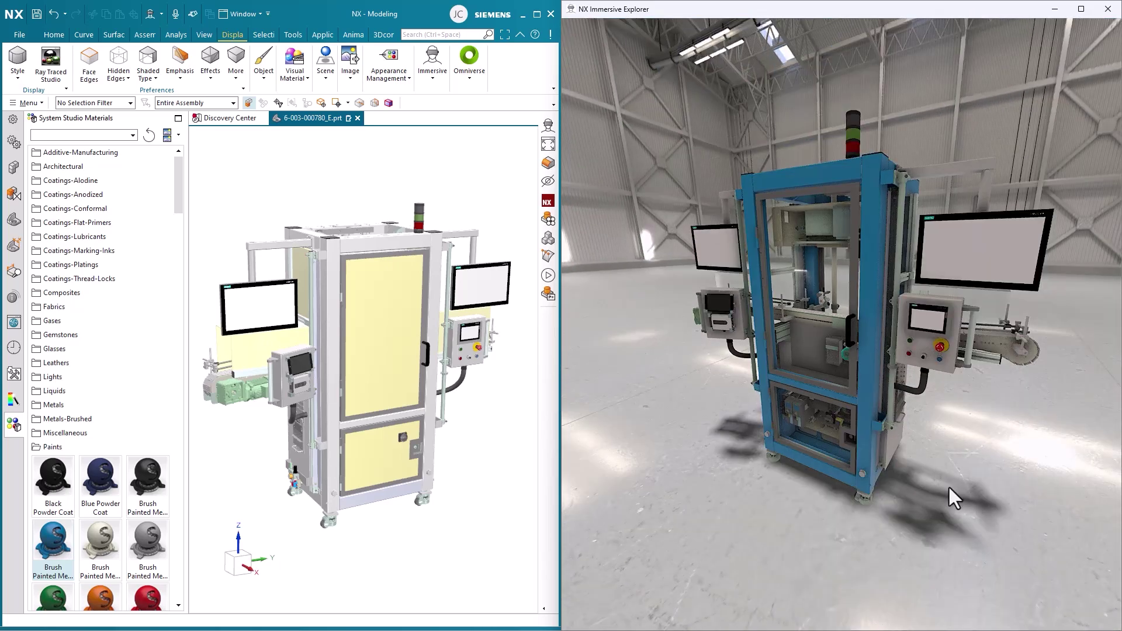